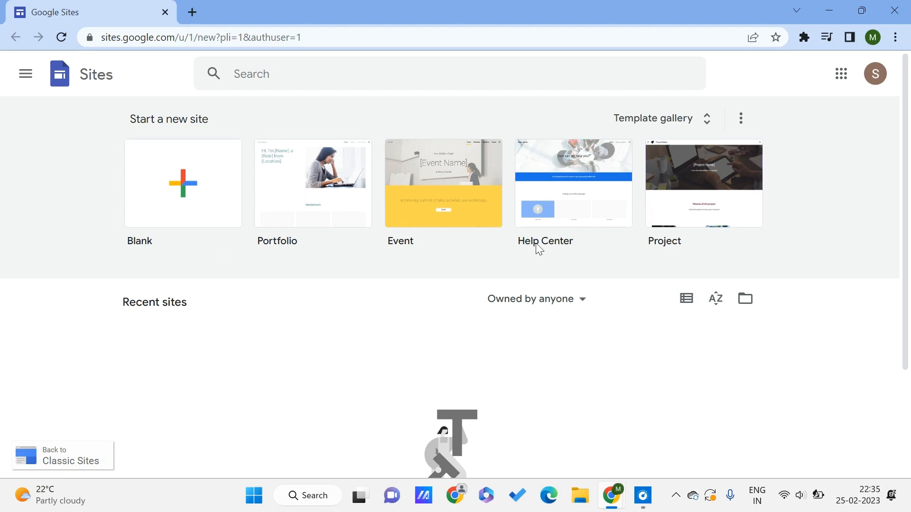
- Create a new site from the Project template
left_click(696, 212)
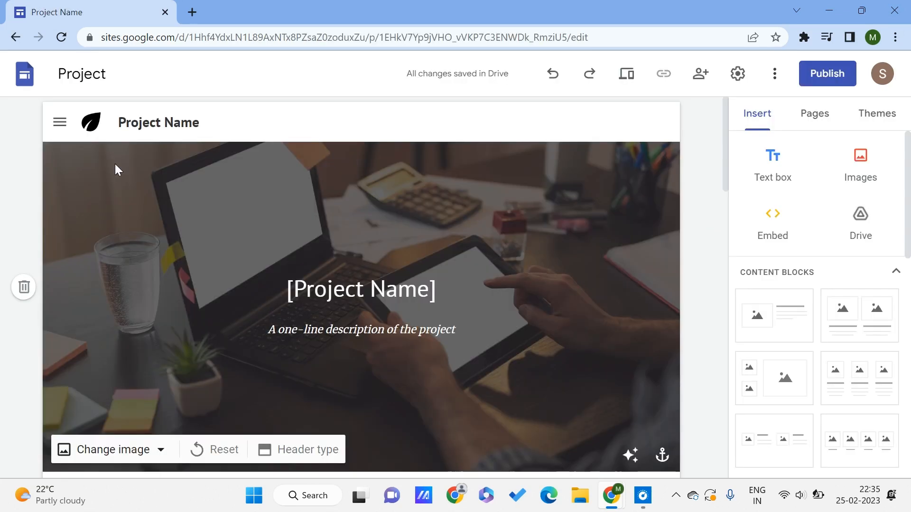
scroll(163, 253, "down", 2)
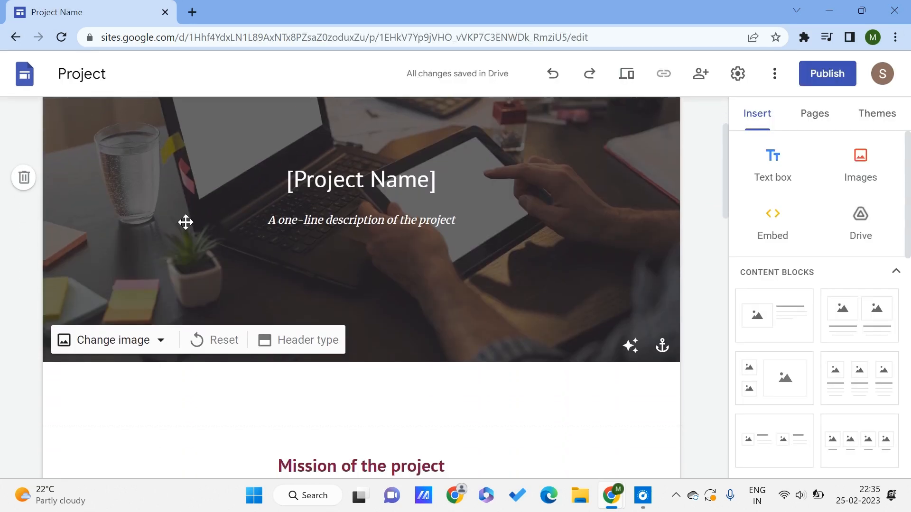
scroll(304, 252, "up", 2)
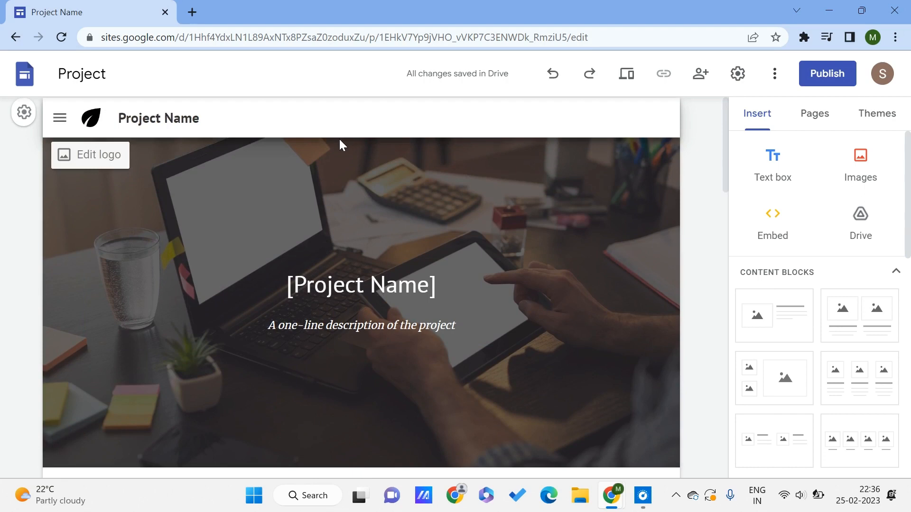
- Replace the site's header image with a still picture uploaded from the computer
scroll(247, 186, "down", 4)
left_click(130, 249)
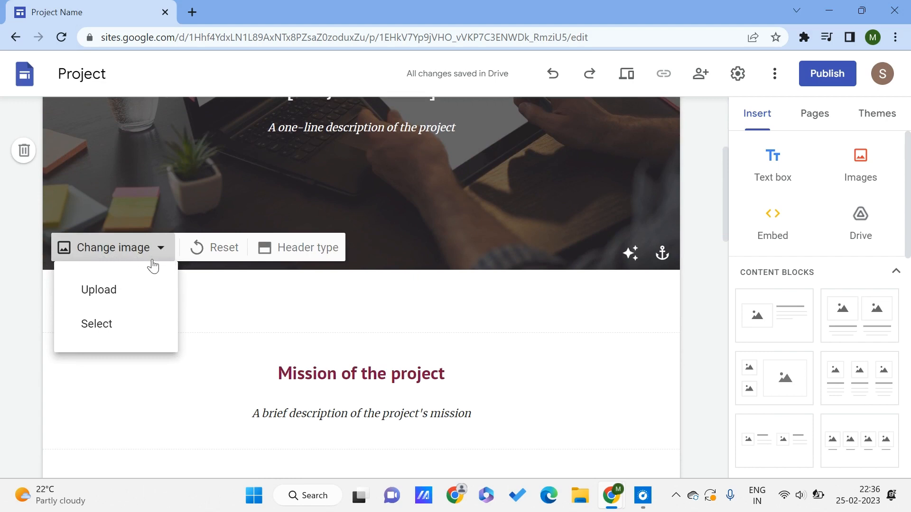
left_click(113, 293)
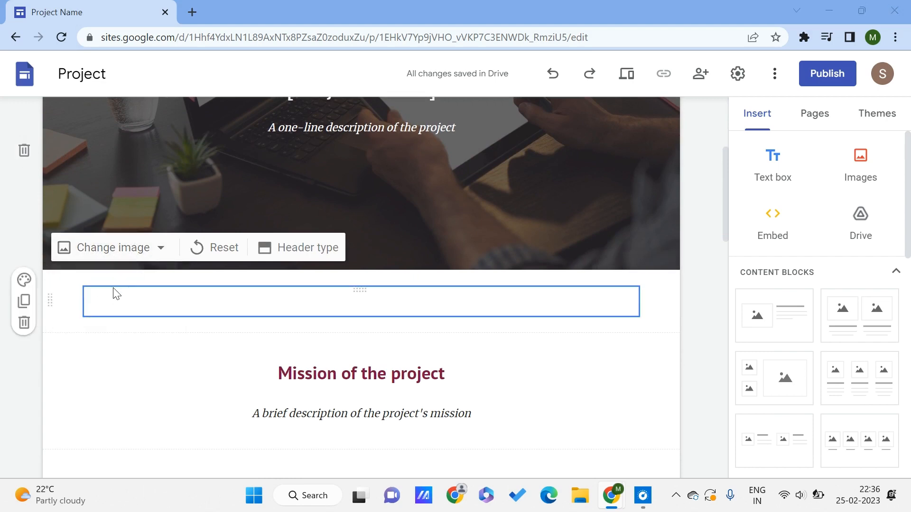
double_click(174, 133)
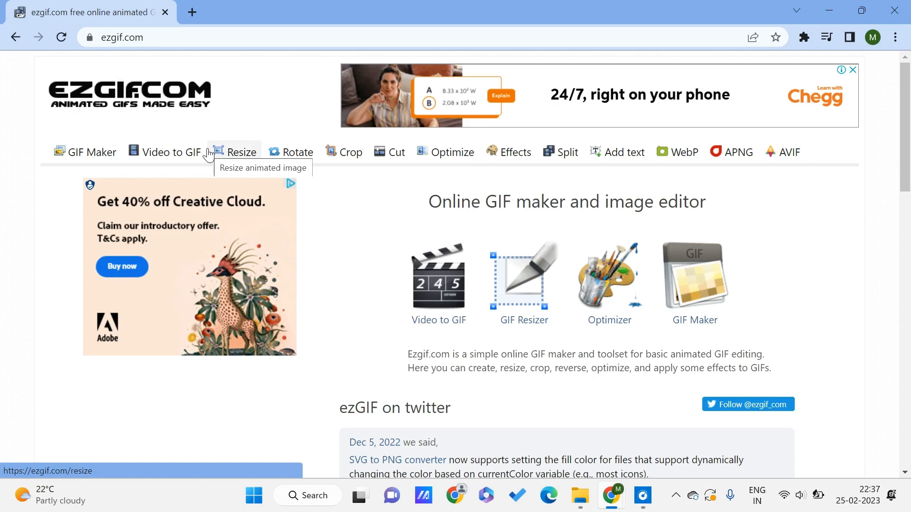
- On ezgif.com, open the Video to GIF converter for the MP4 video
scroll(350, 301, "down", 1)
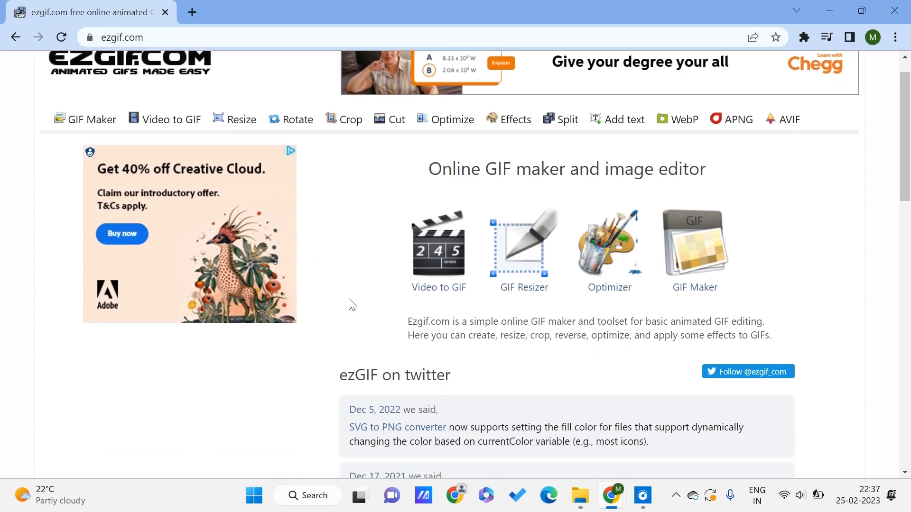
scroll(352, 304, "down", 15)
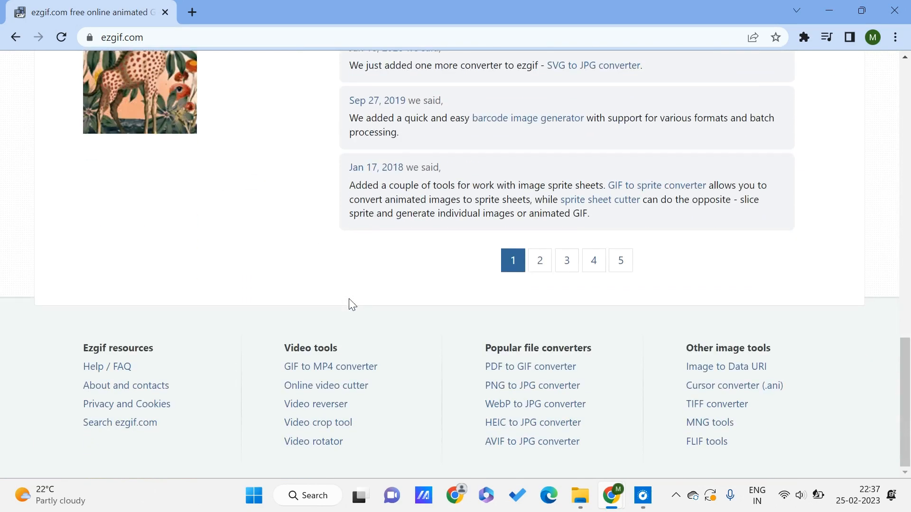
scroll(352, 305, "up", 16)
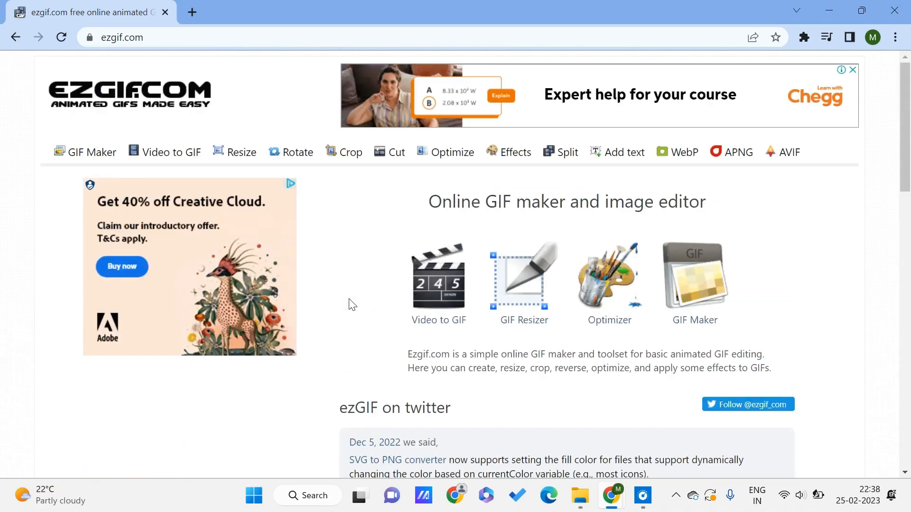
left_click(64, 156)
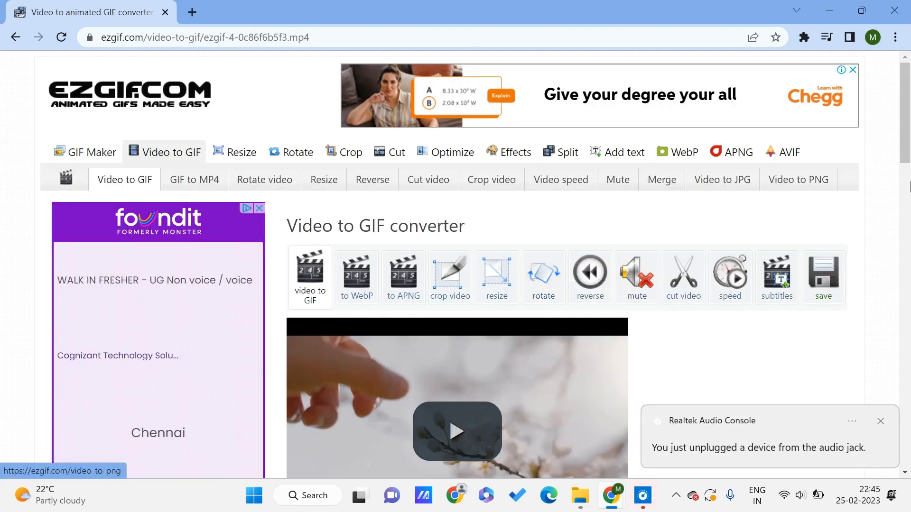
- Dismiss the audio device notification and convert the uploaded MP4 video to a GIF with the default conversion settings
left_click(881, 421)
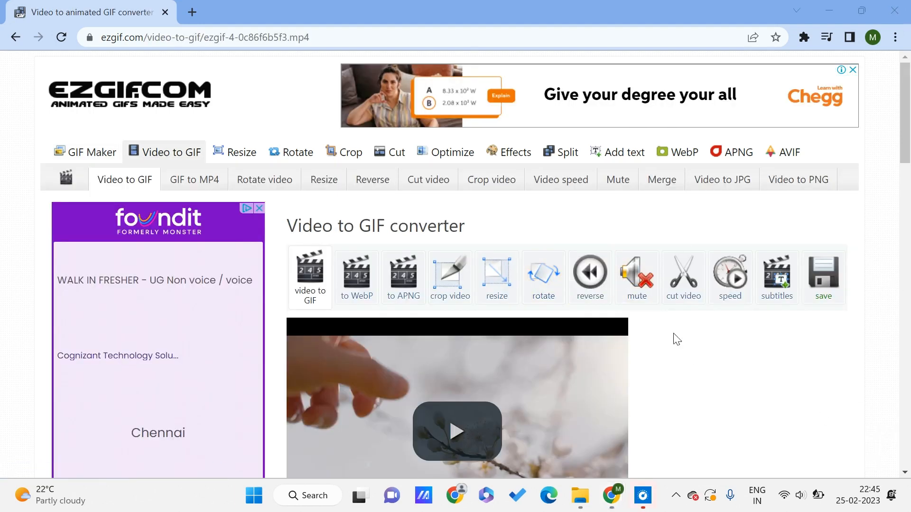
scroll(677, 339, "down", 4)
scroll(677, 339, "up", 5)
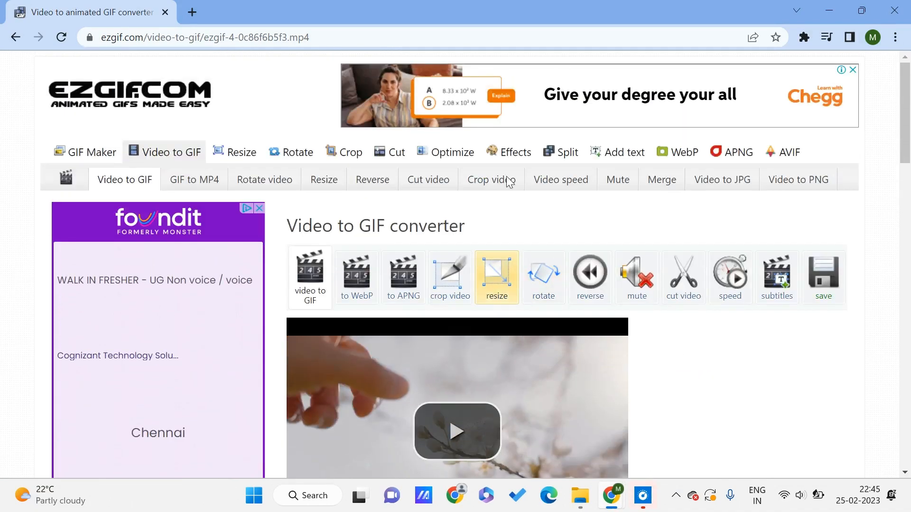
scroll(669, 392, "down", 3)
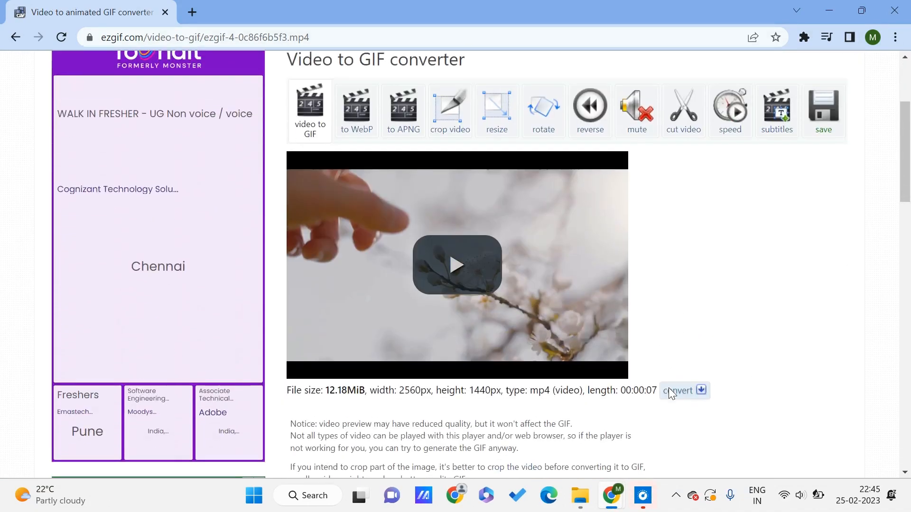
scroll(586, 356, "down", 7)
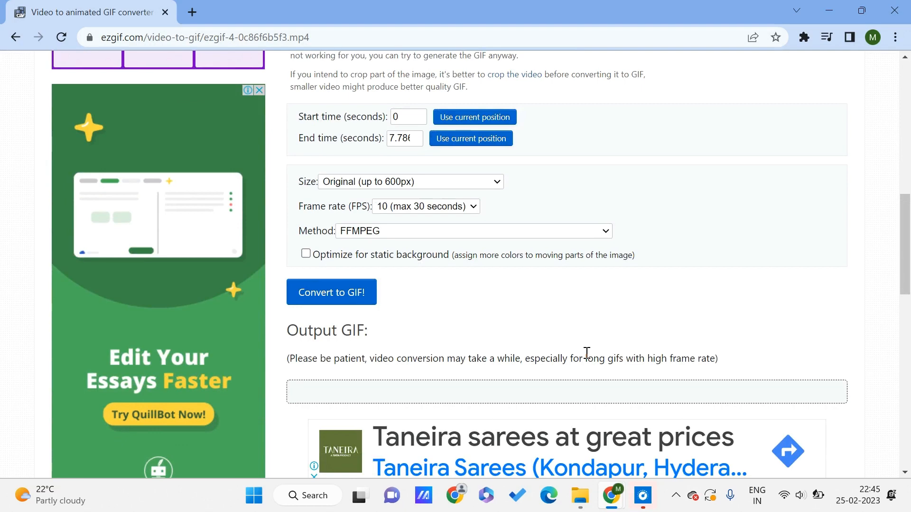
left_click(357, 292)
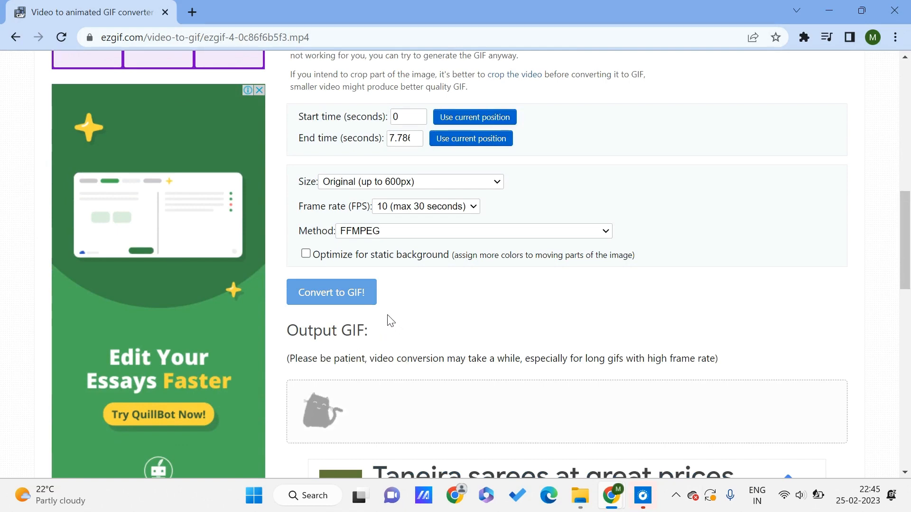
scroll(389, 317, "down", 5)
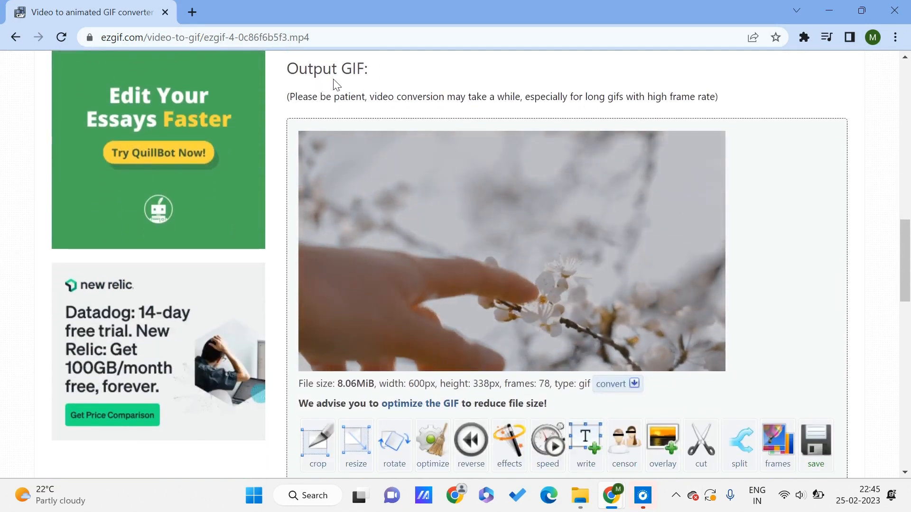
scroll(406, 384, "down", 2)
scroll(508, 363, "down", 1)
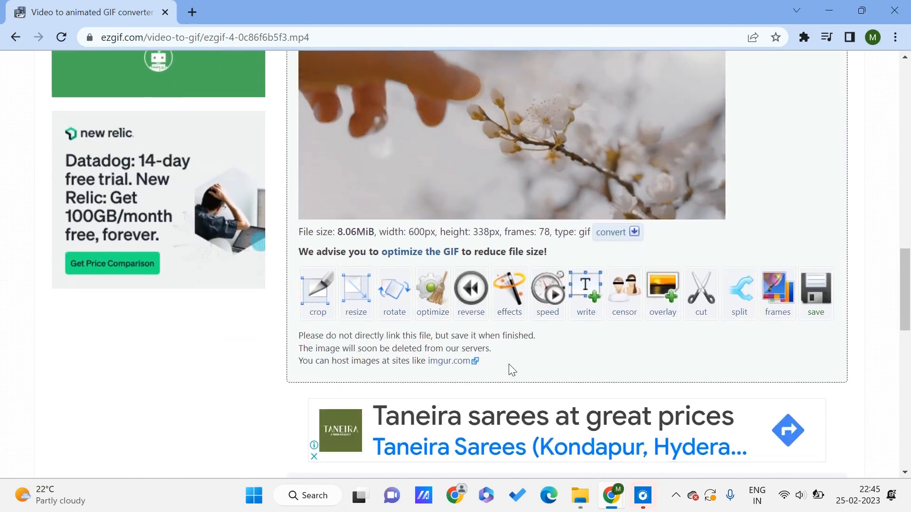
- Save the output GIF to the Downloads folder as "ezgif-4-c64db9e60e (1)"
left_click(634, 232)
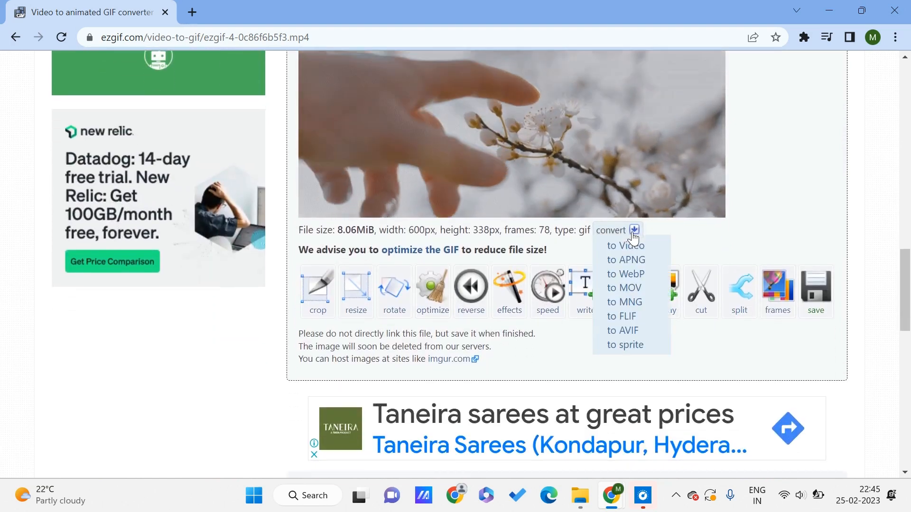
scroll(689, 232, "down", 3)
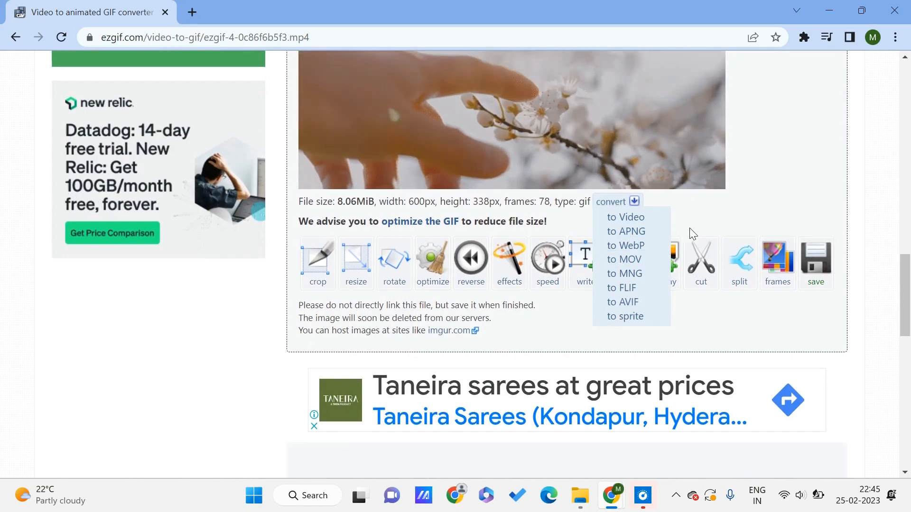
scroll(534, 264, "up", 2)
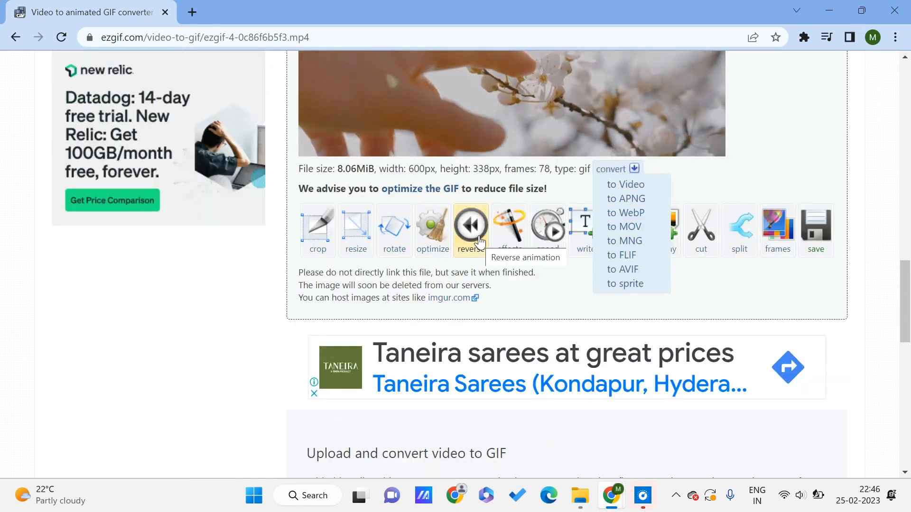
scroll(521, 251, "up", 4)
right_click(503, 220)
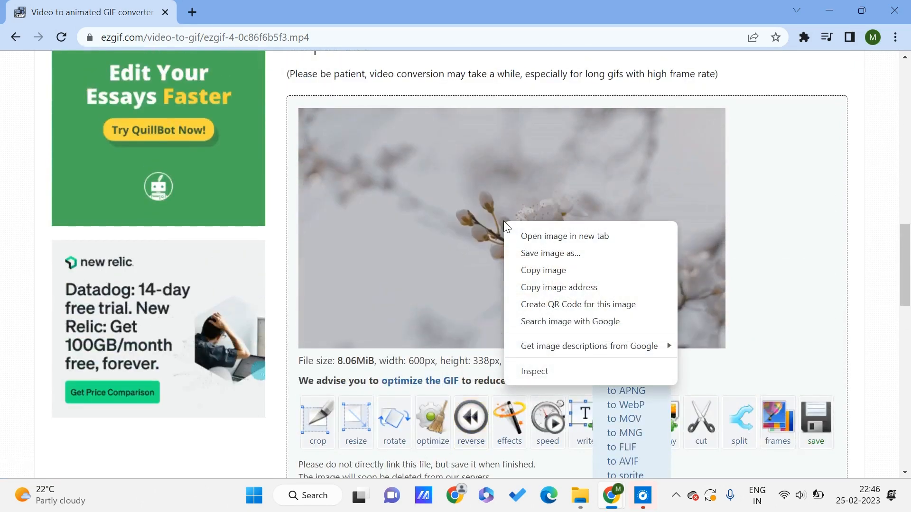
left_click(525, 252)
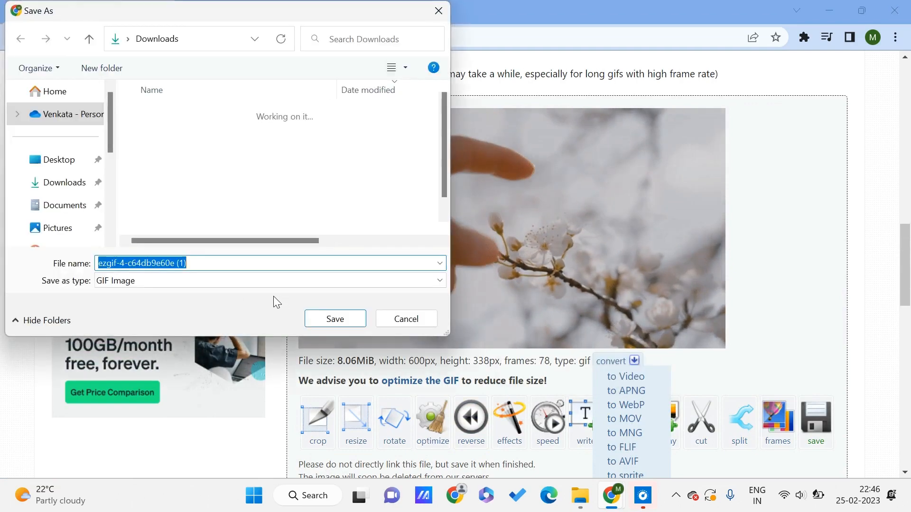
left_click(326, 317)
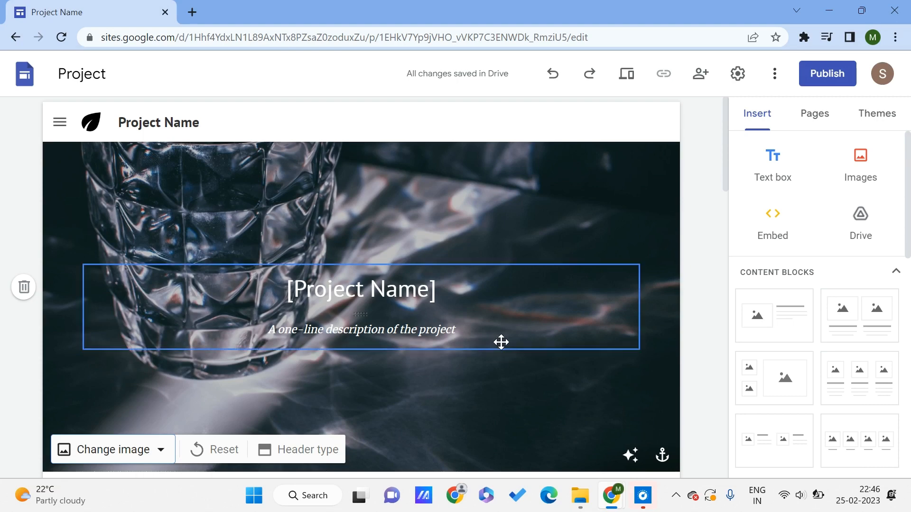
- In the Google Sites project, upload "ezgif-4-c64db9e60e (1)" from Downloads as the header image and check its animation
scroll(501, 344, "down", 2)
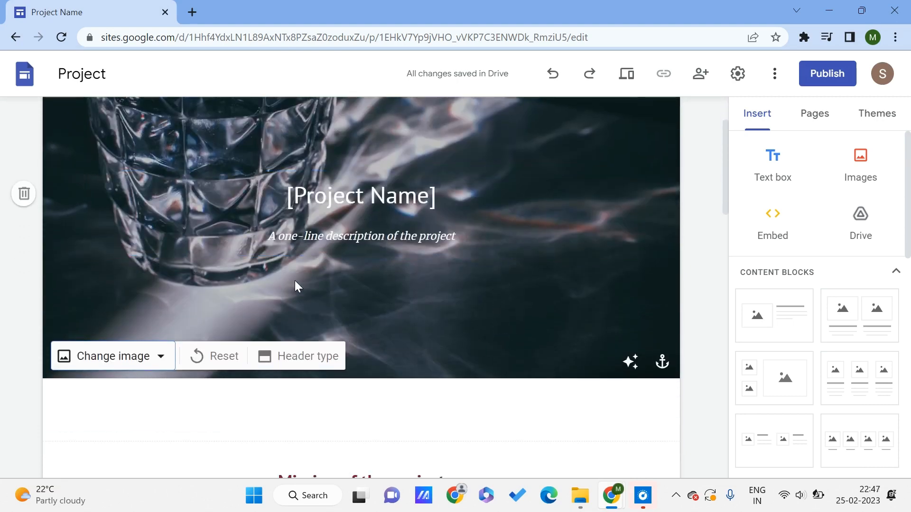
left_click(144, 356)
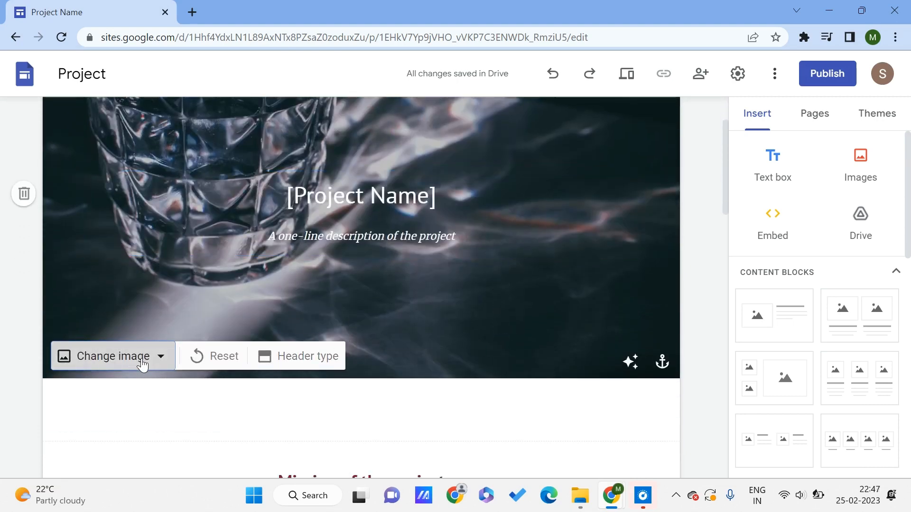
left_click(133, 397)
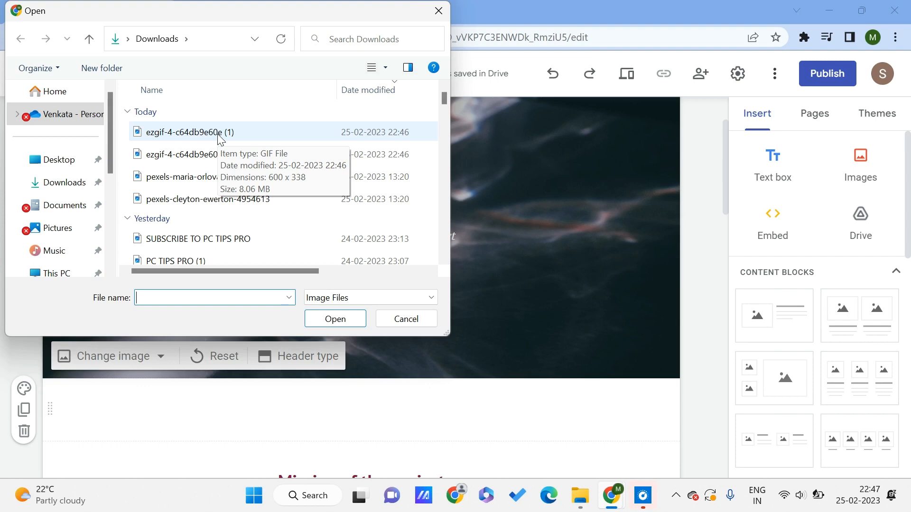
double_click(219, 136)
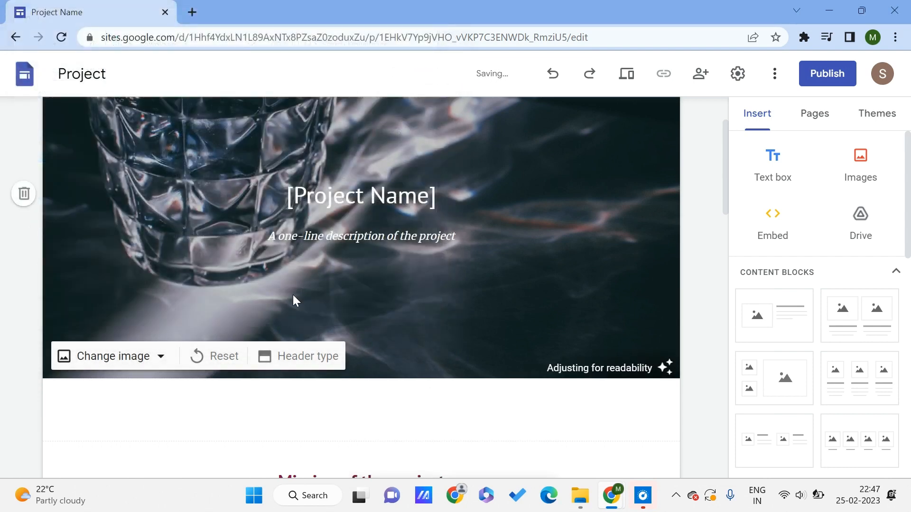
scroll(322, 313, "down", 1)
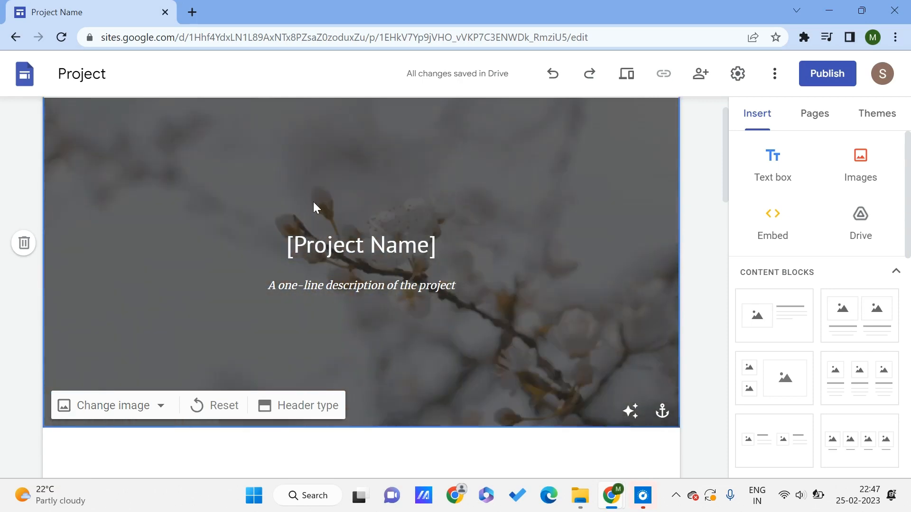
scroll(191, 233, "up", 1)
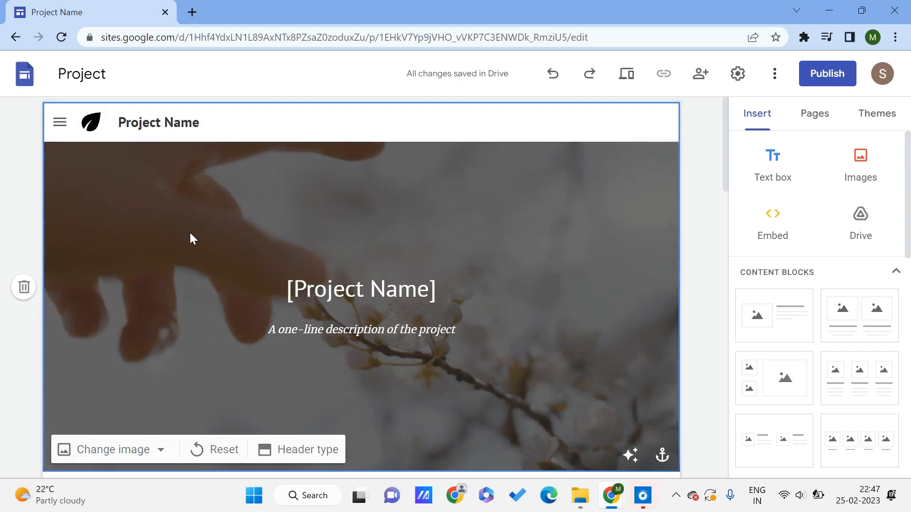
scroll(209, 297, "down", 3)
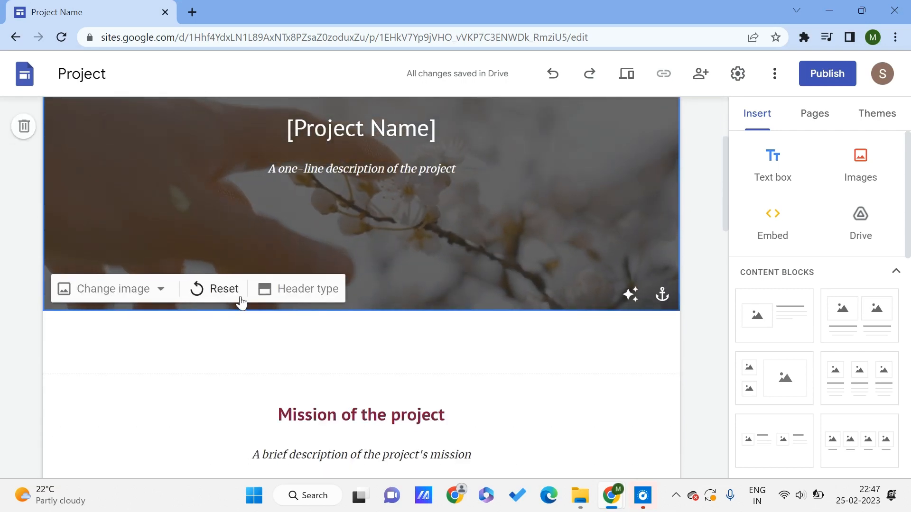
scroll(254, 305, "up", 2)
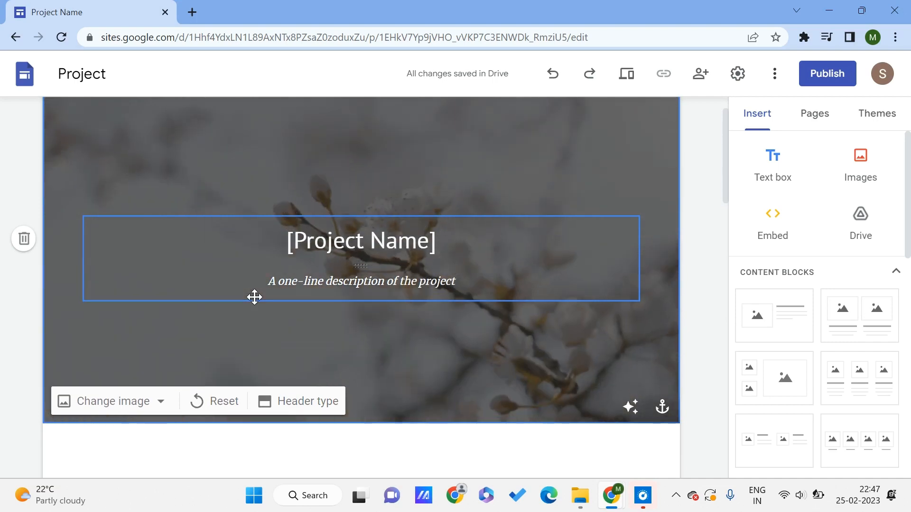